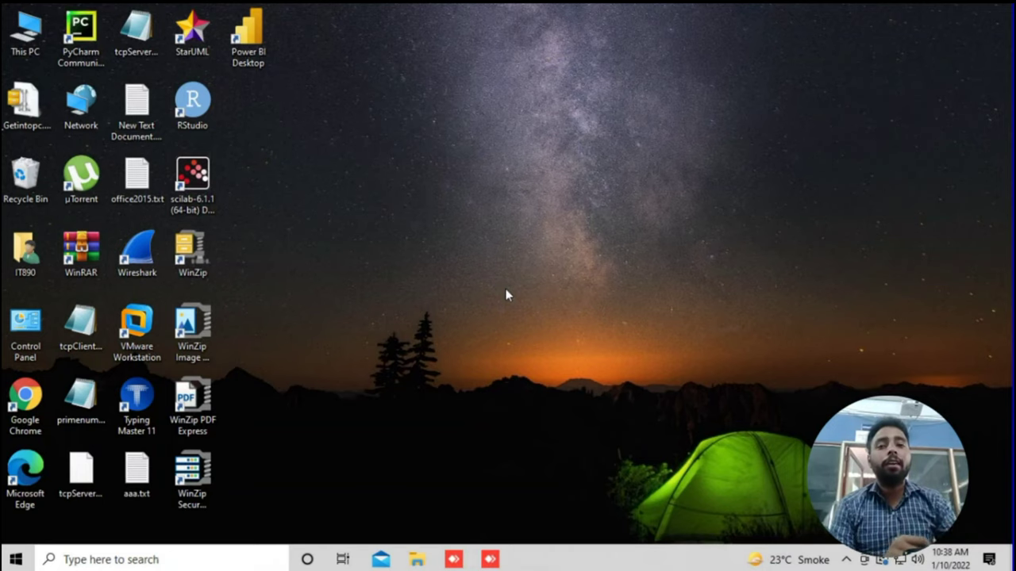
Launch VMware Workstation from the desktop.
{"action": "key", "text": "Right"}
{"action": "key", "text": "Right"}
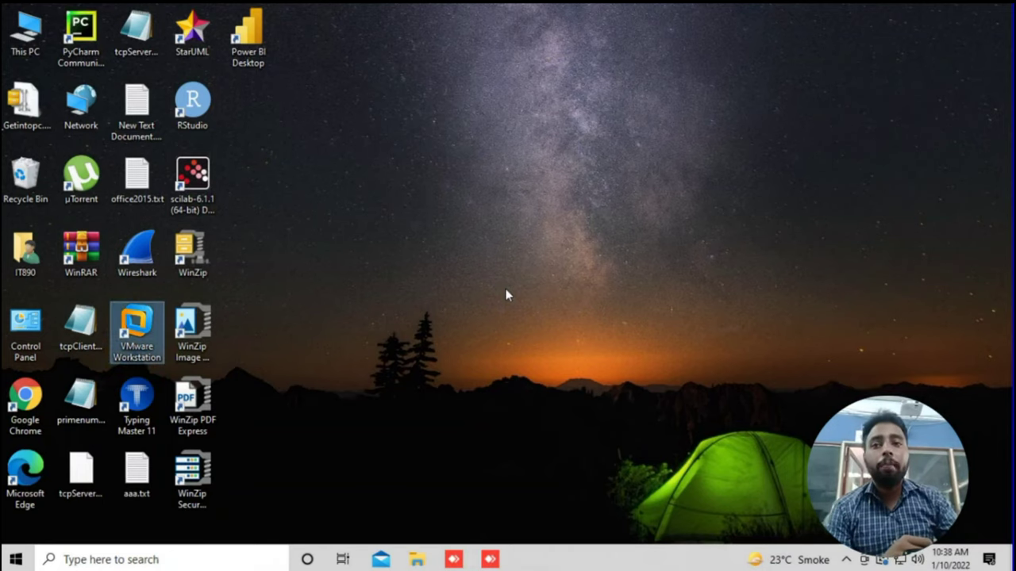
{"action": "key", "text": "Return"}
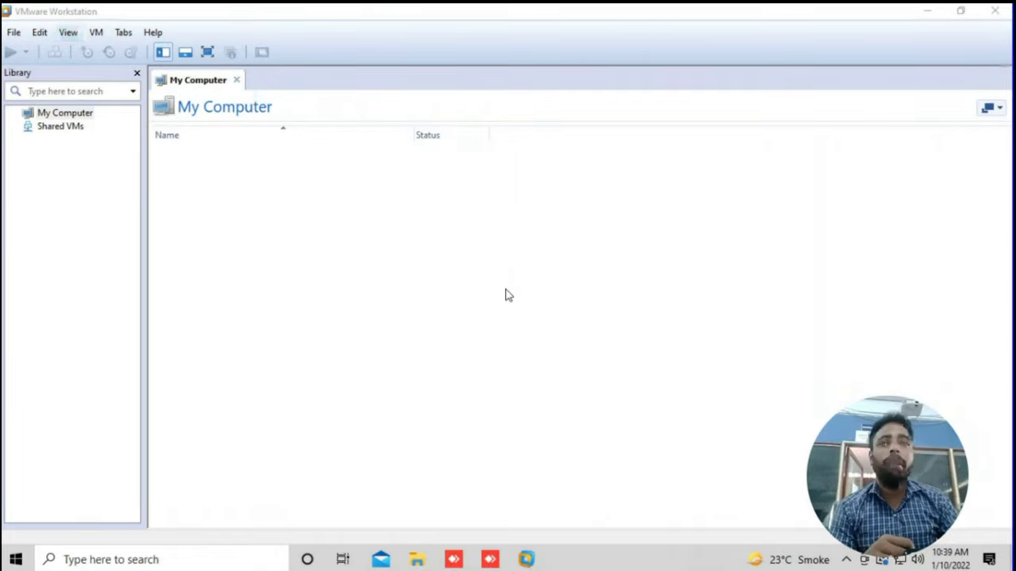
Start a new virtual machine with the Typical (recommended) configuration.
{"action": "key", "text": "alt"}
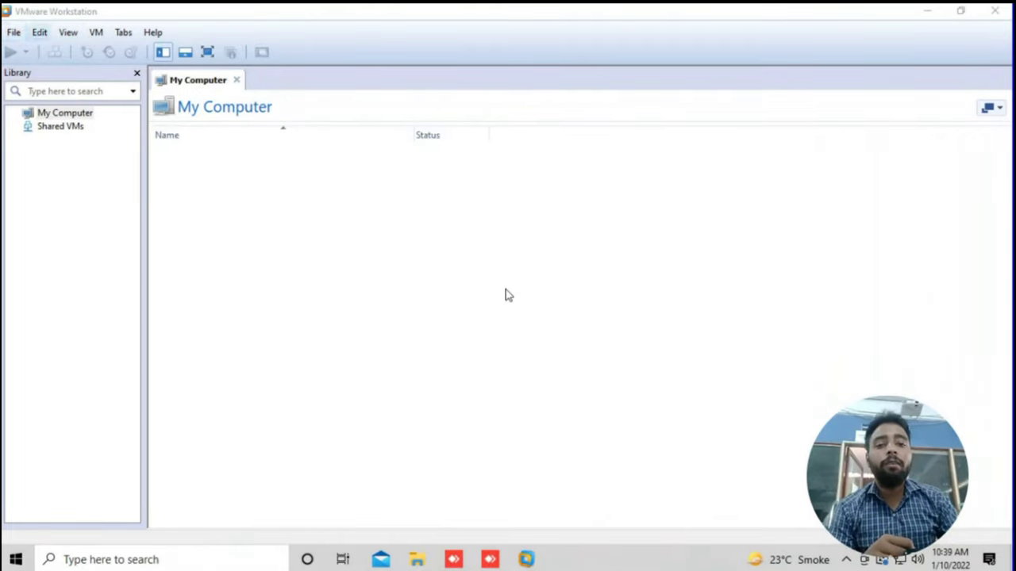
{"action": "key", "text": "Return"}
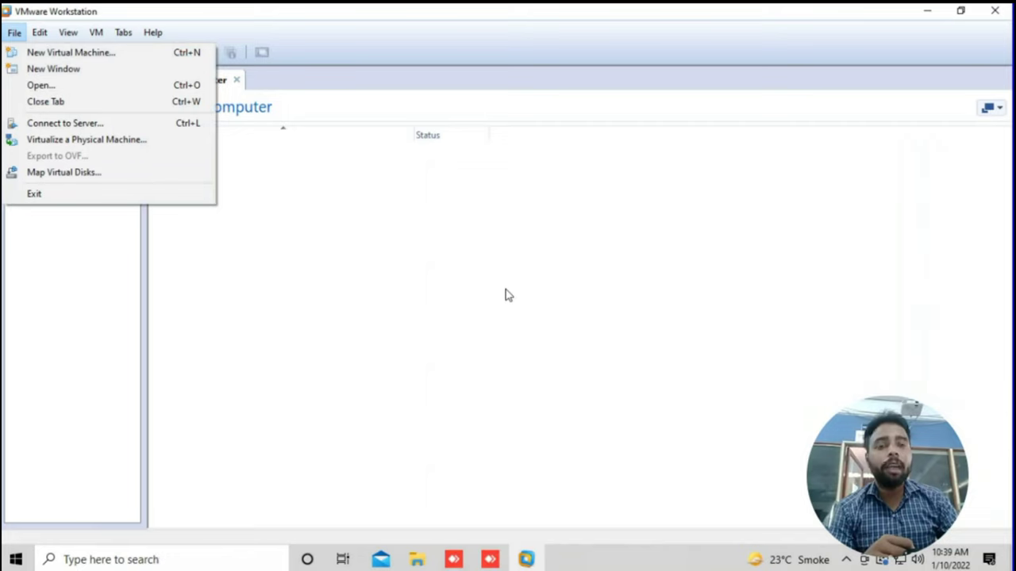
{"action": "key", "text": "Down"}
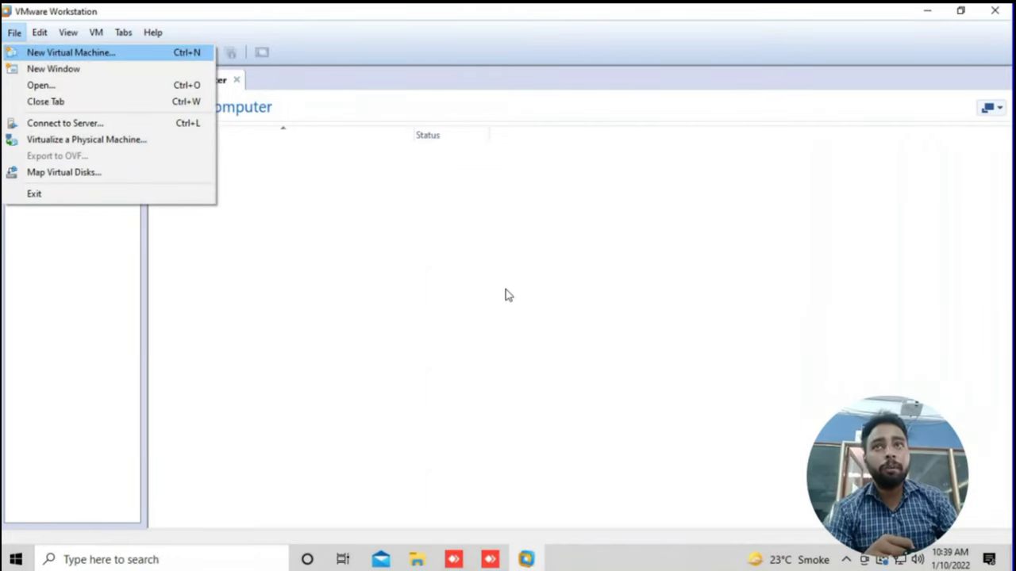
{"action": "key", "text": "Return"}
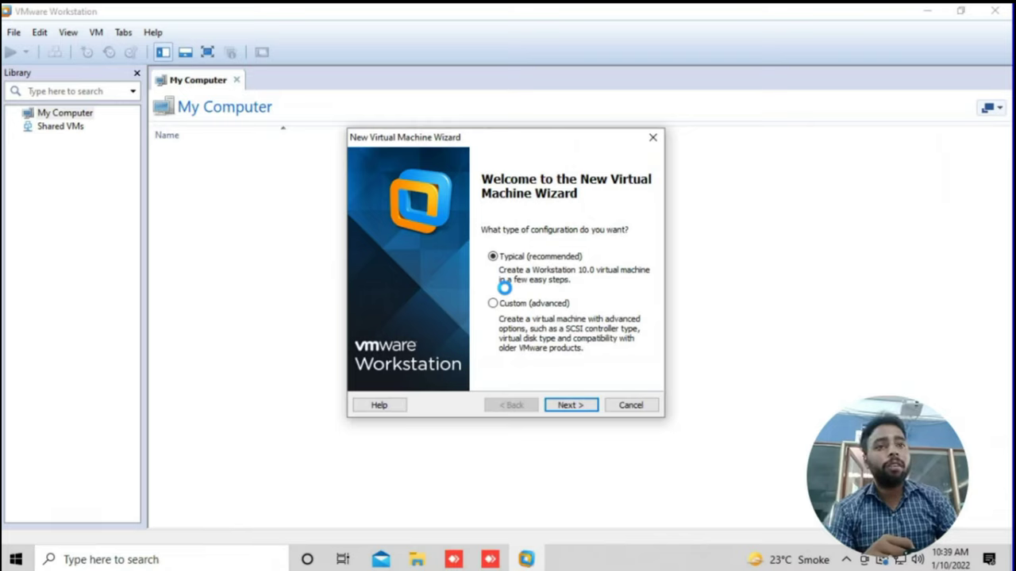
{"action": "key", "text": "Return"}
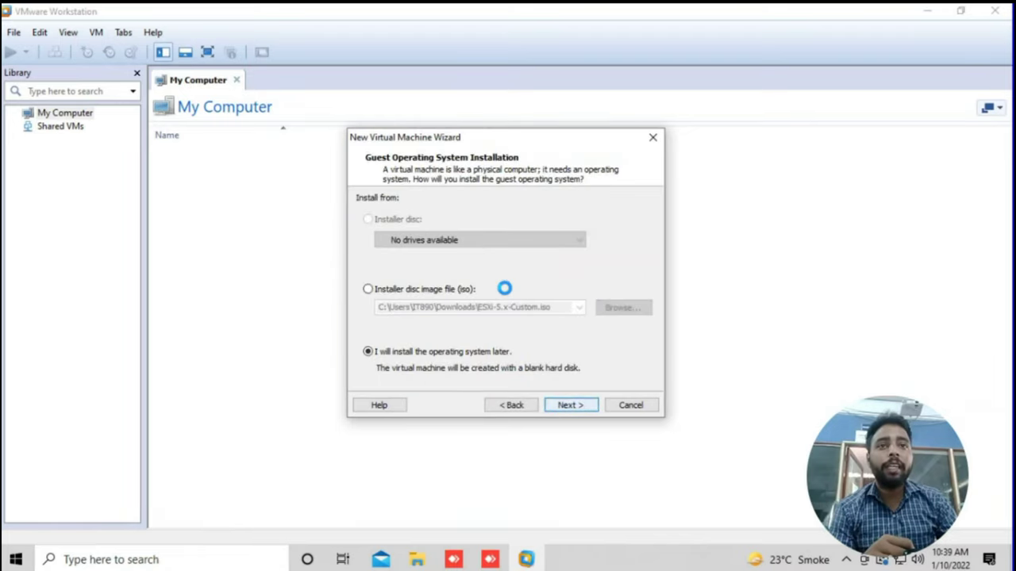
Use XenServer-6.2.0-install-cd_3.iso from the Cloud Computing folder on Storage-1 (D:) as the installer disc image.
{"action": "left_click", "coordinate": [504, 289]}
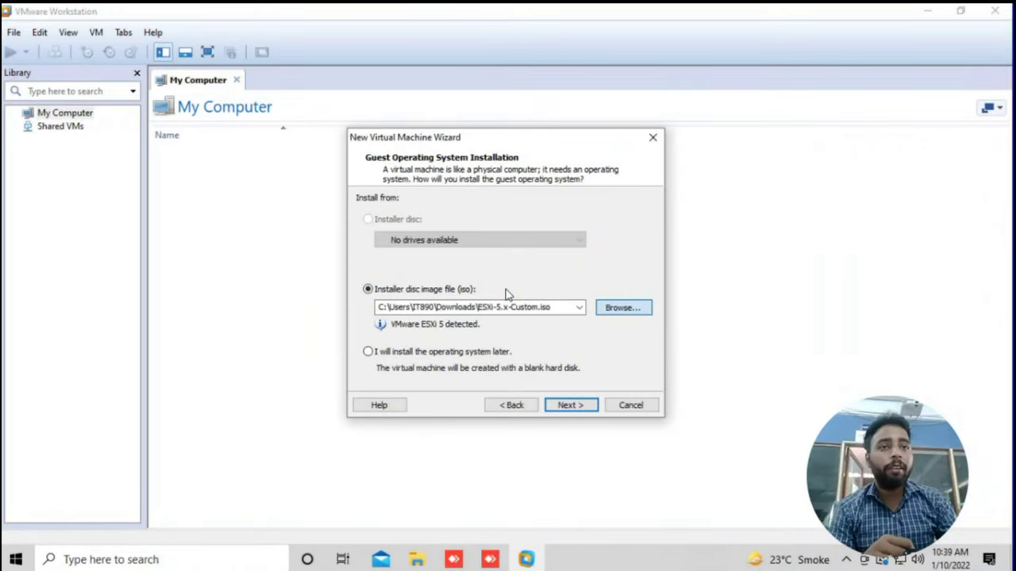
{"action": "key", "text": "Return"}
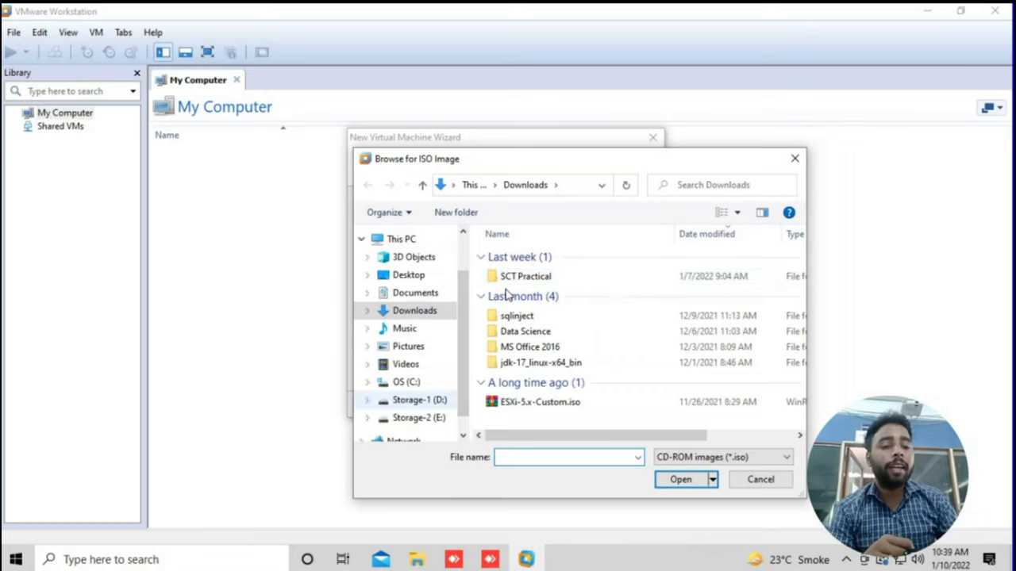
{"action": "left_click", "coordinate": [405, 382]}
{"action": "key", "text": "Down"}
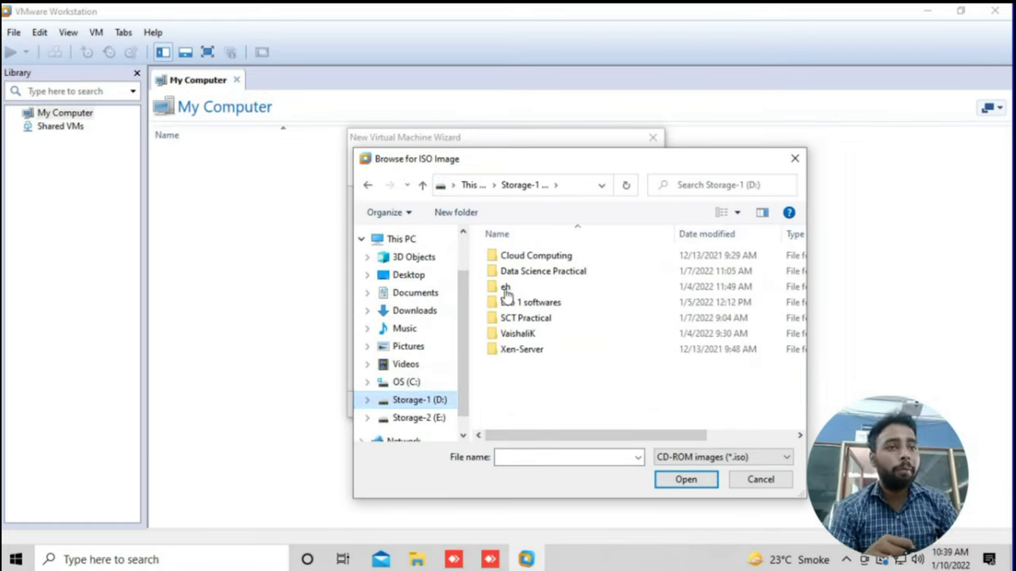
{"action": "left_click", "coordinate": [506, 288]}
{"action": "key", "text": "Up"}
{"action": "key", "text": "Up"}
{"action": "key", "text": "Return"}
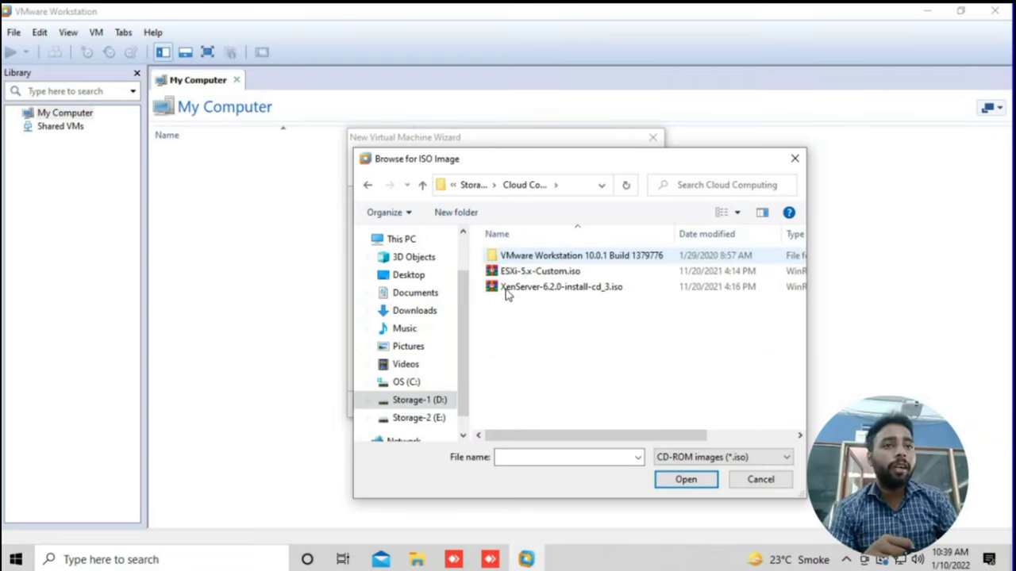
{"action": "left_click", "coordinate": [508, 287]}
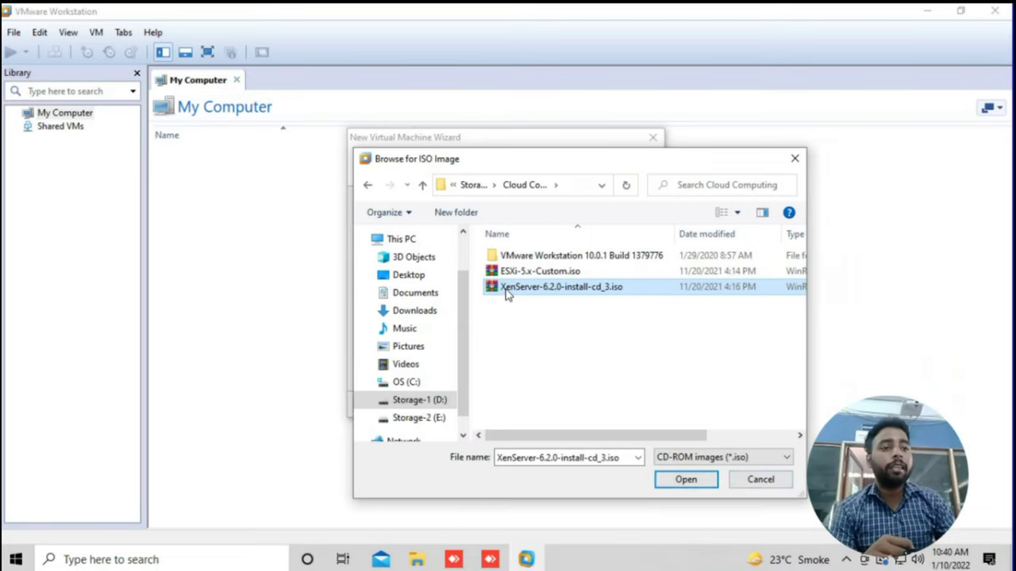
{"action": "double_click", "coordinate": [506, 289]}
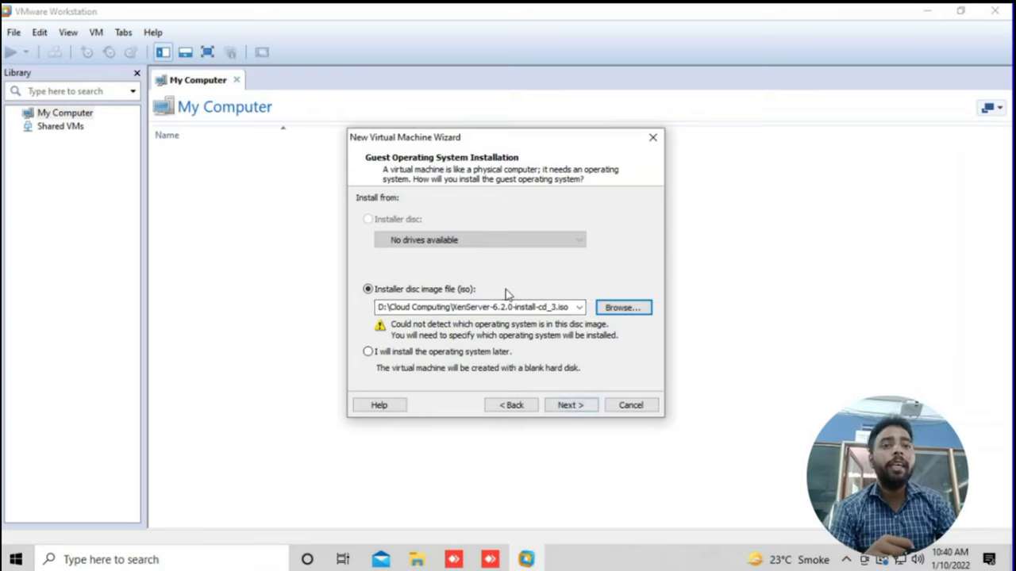
{"action": "key", "text": "Return"}
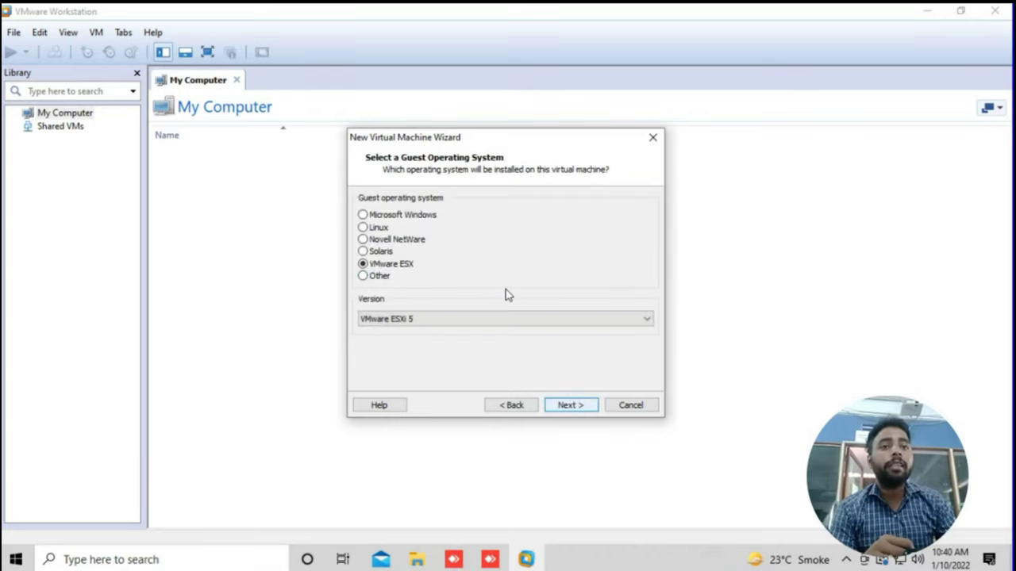
Accept VMware ESXi 5 as the guest operating system and name the virtual machine "xen server1".
{"action": "key", "text": "Return"}
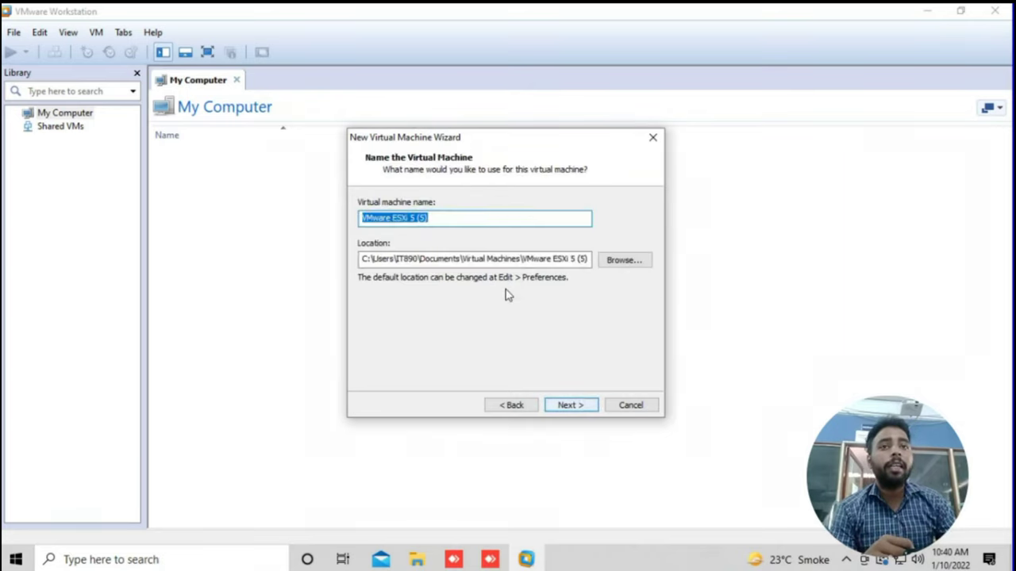
{"action": "type", "text": "xe"}
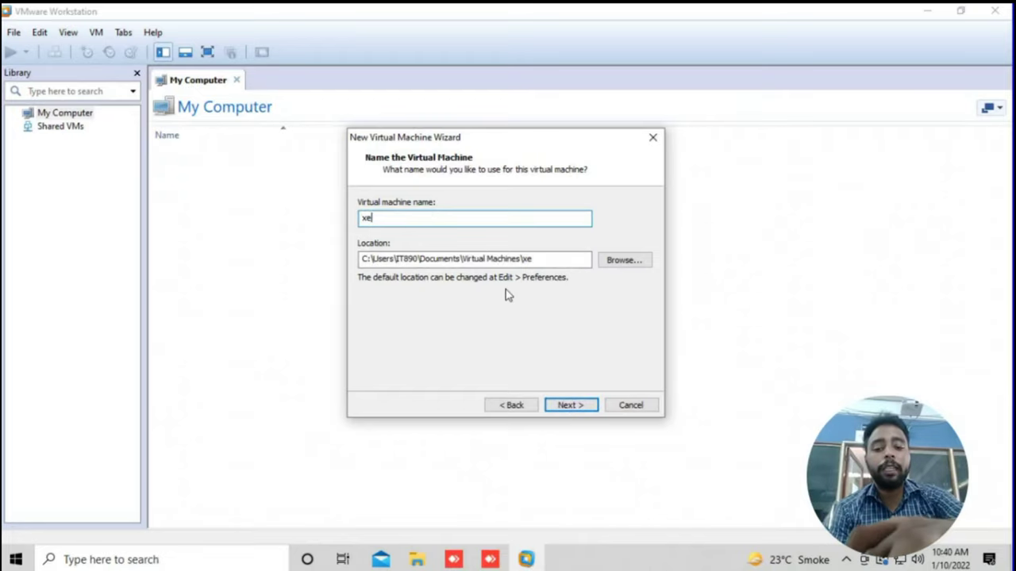
{"action": "type", "text": "n"}
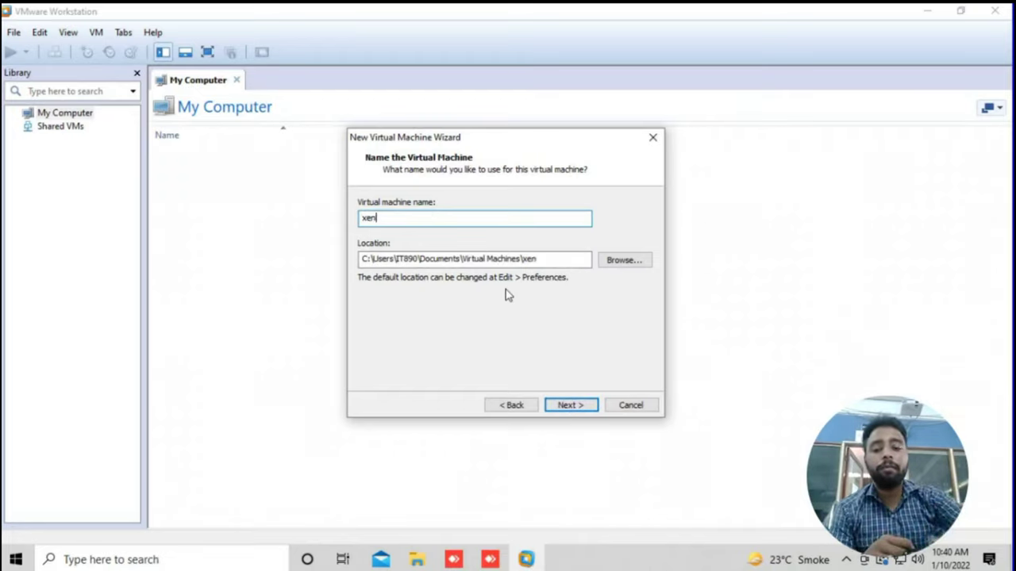
{"action": "type", "text": " server"}
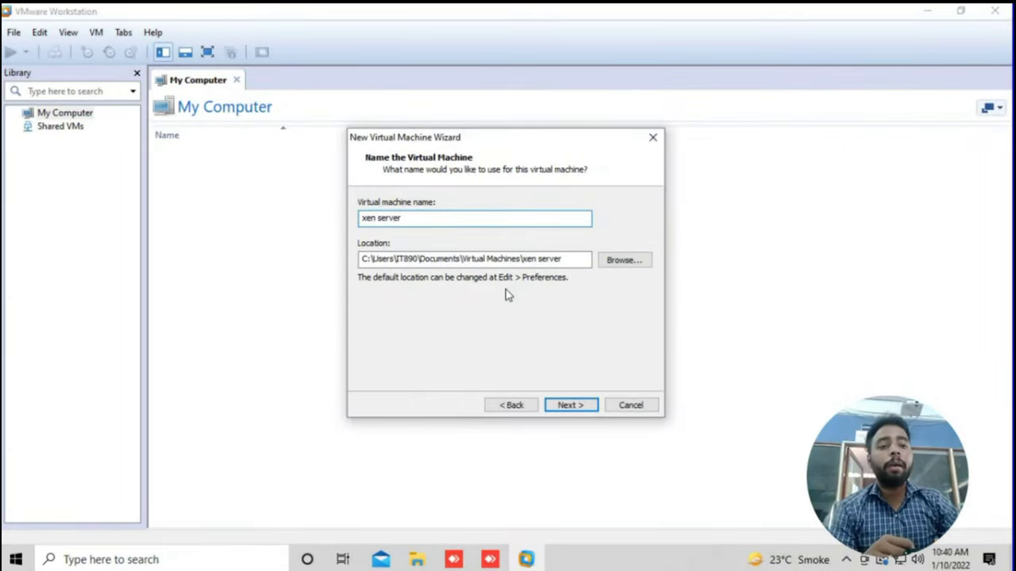
{"action": "key", "text": "Return"}
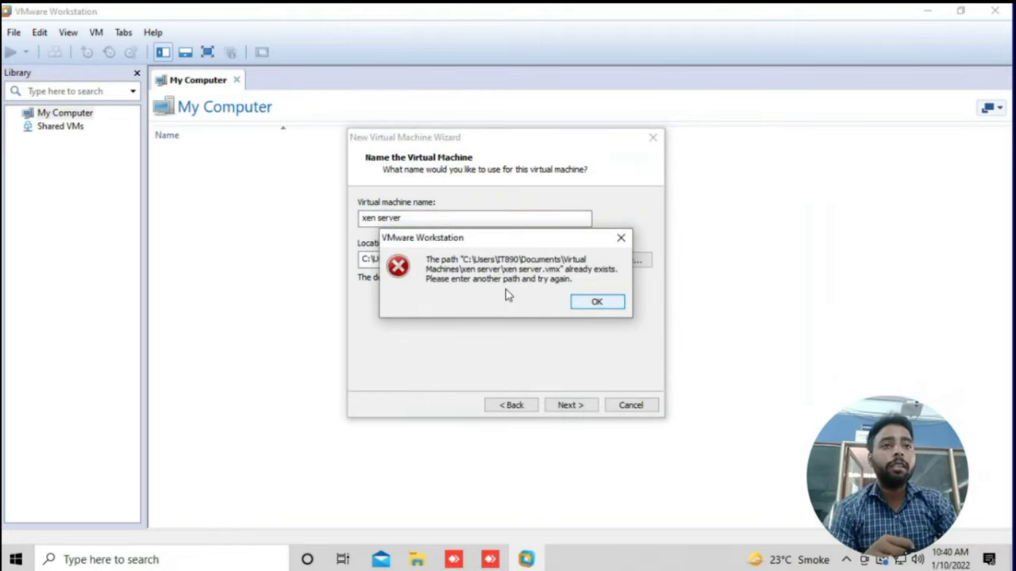
{"action": "key", "text": "Return"}
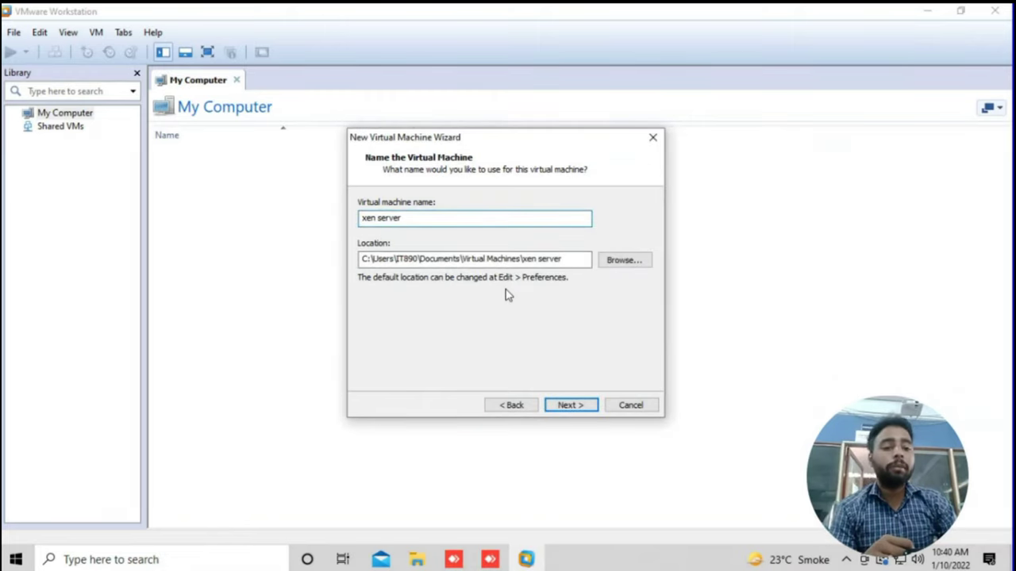
{"action": "type", "text": "1"}
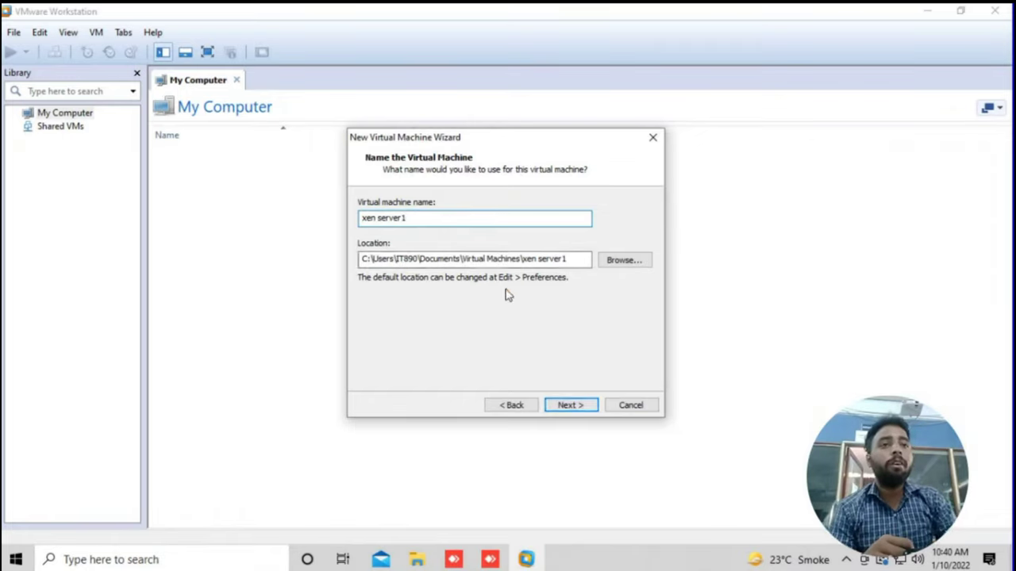
{"action": "key", "text": "Return"}
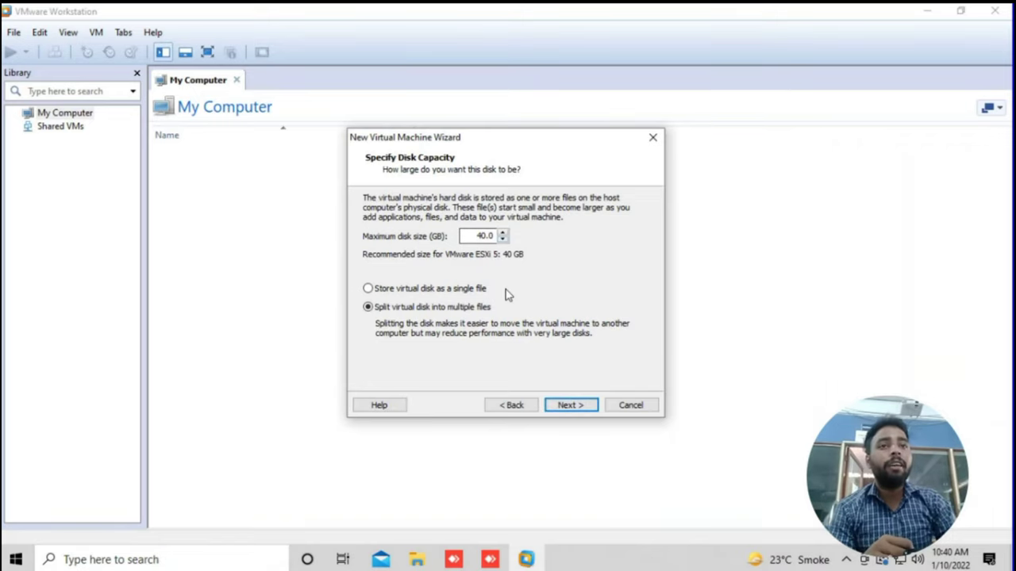
Set the maximum disk size to 60 GB, keeping the virtual disk split into multiple files.
{"action": "key", "text": "BackSpace"}
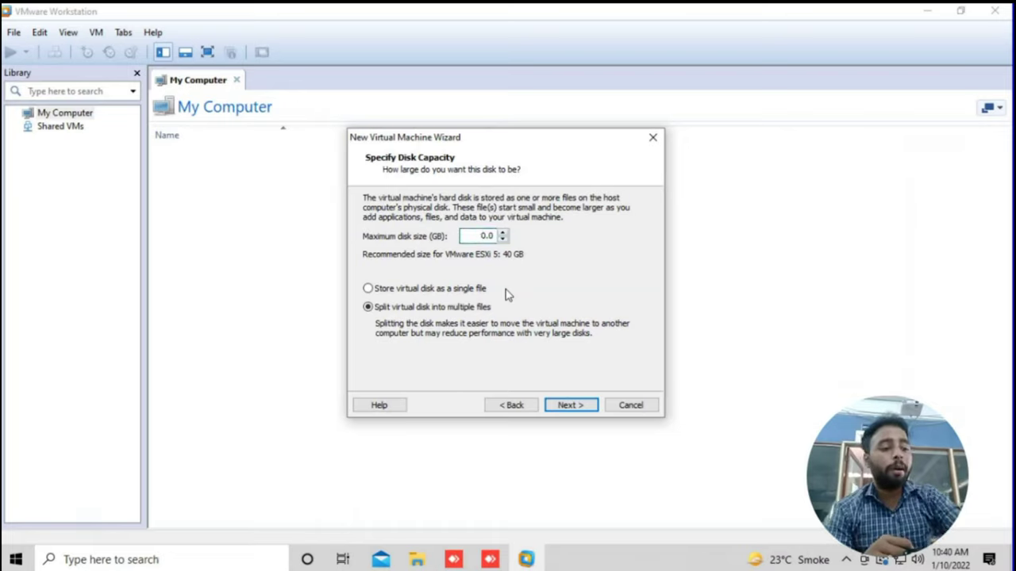
{"action": "type", "text": "6"}
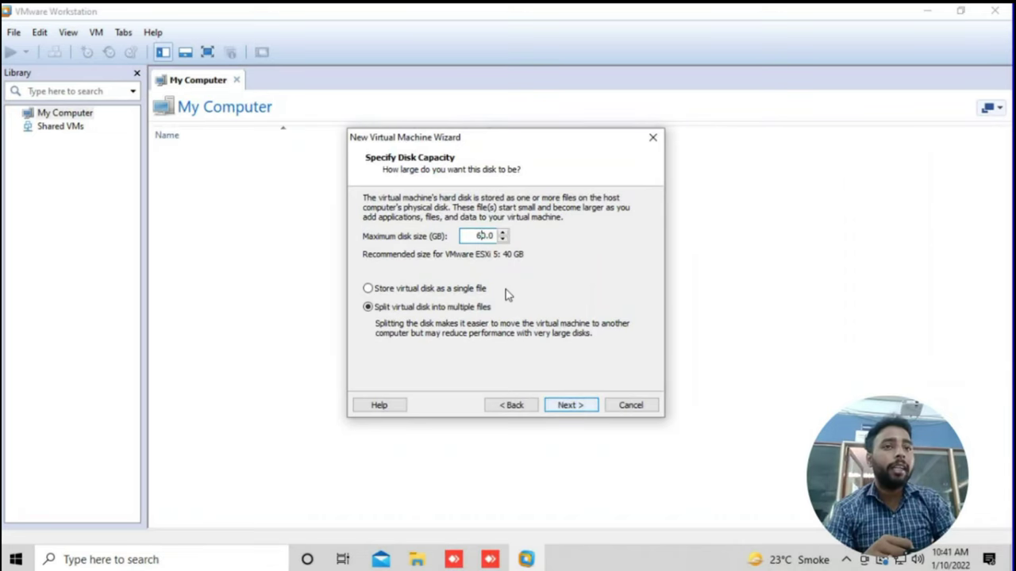
{"action": "key", "text": "Return"}
Customize the virtual machine's hardware and reduce its memory to 3104 MB.
{"action": "key", "text": "alt+c"}
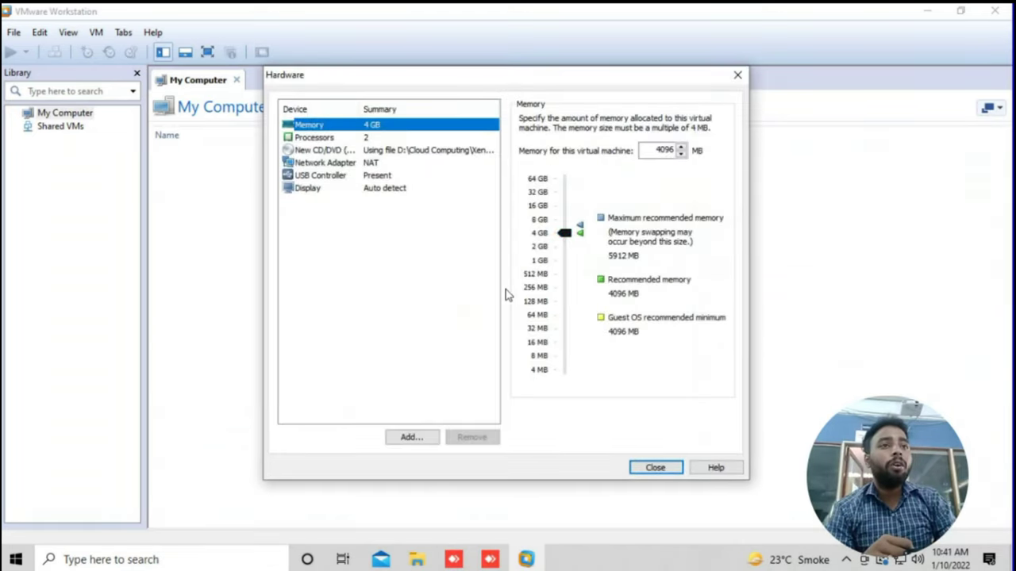
{"action": "key", "text": "Down"}
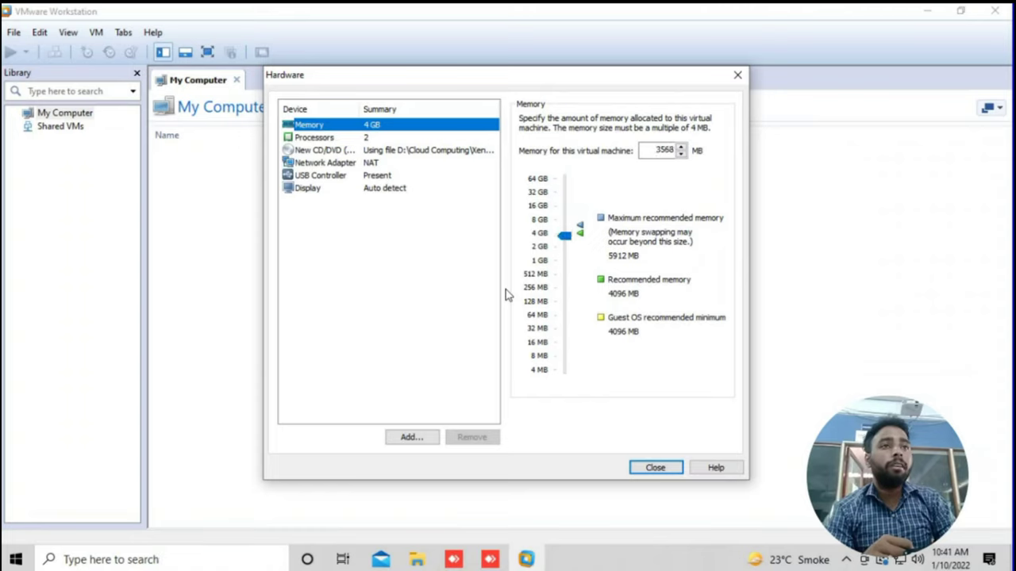
{"action": "key", "text": "Down"}
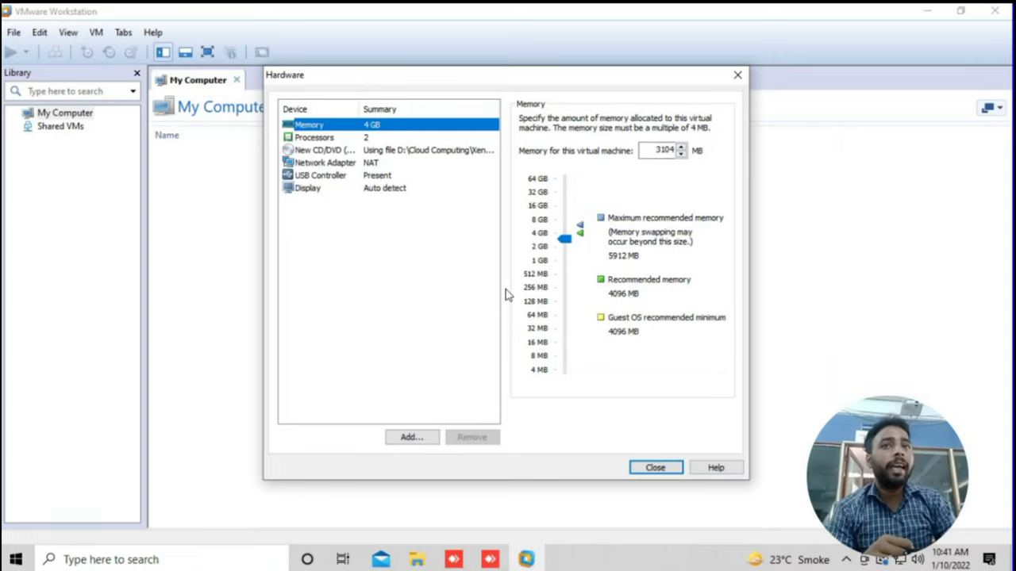
Set the number of cores per processor to 2 and finish creating the virtual machine.
{"action": "key", "text": "Down"}
{"action": "key", "text": "Tab"}
{"action": "key", "text": "Tab"}
{"action": "key", "text": "alt+Down"}
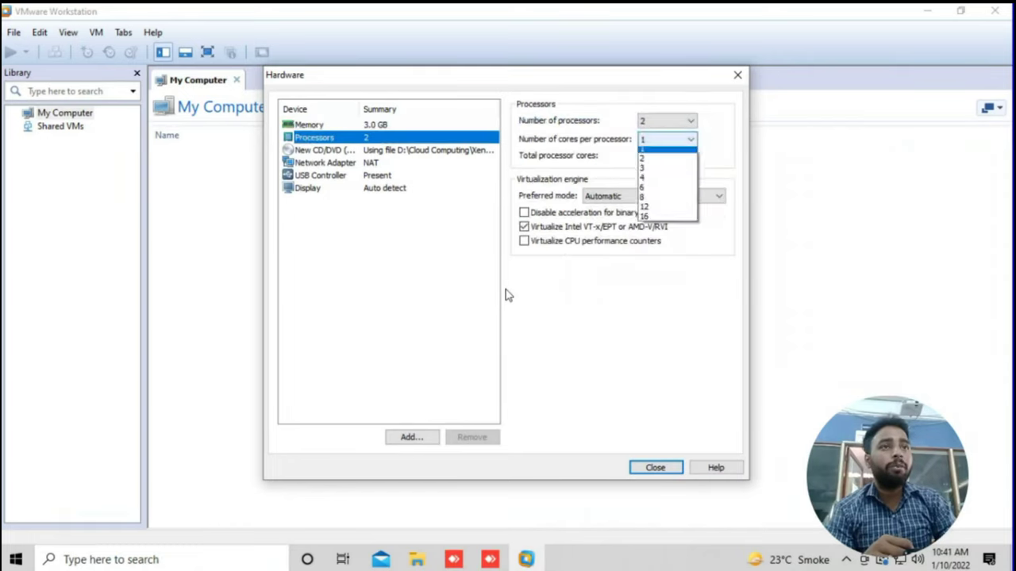
{"action": "key", "text": "Down"}
{"action": "key", "text": "Return"}
{"action": "key", "text": "Tab"}
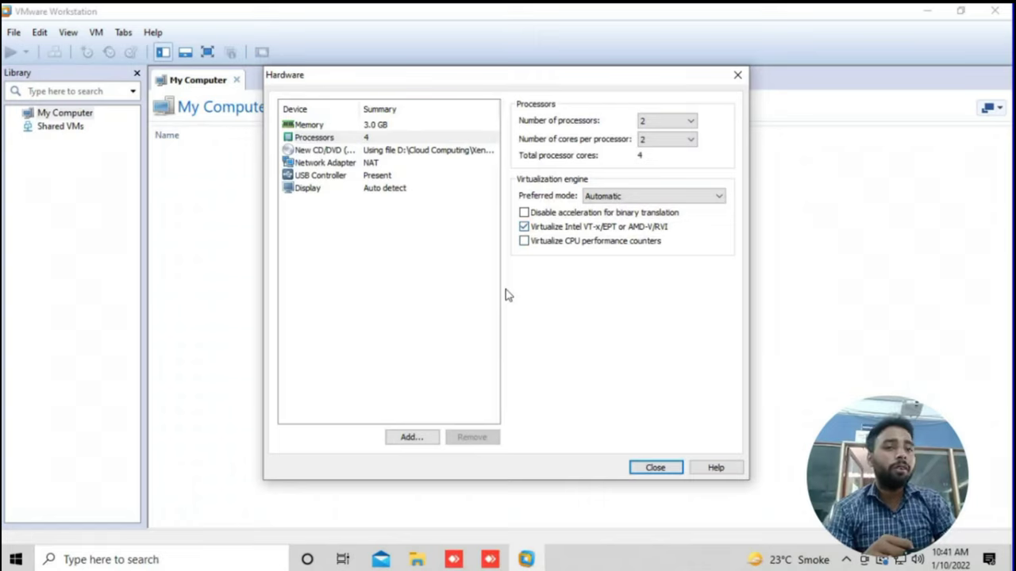
{"action": "key", "text": "Return"}
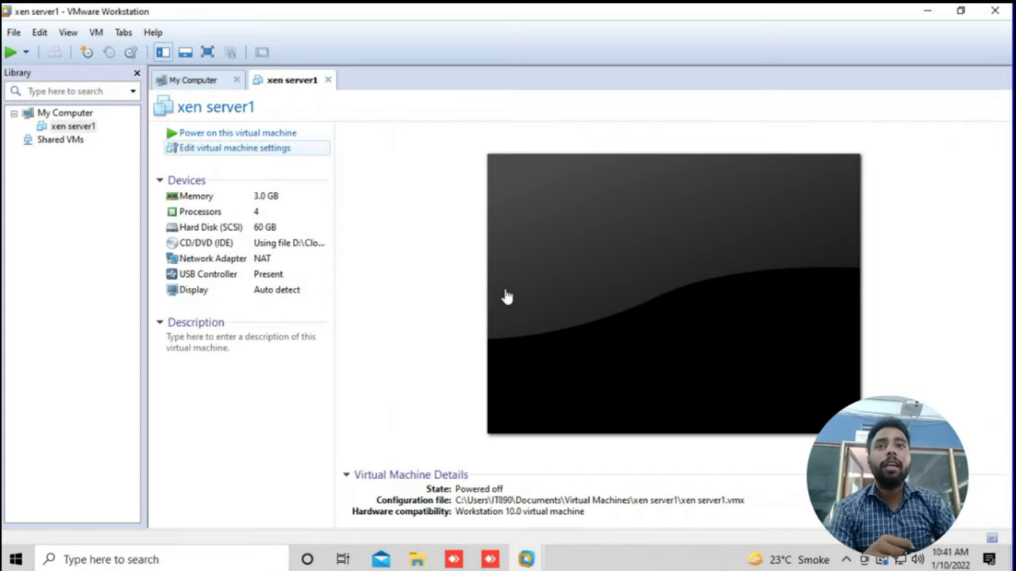
Power on xen server1, dismiss the removable devices hint and start the XenServer installation.
{"action": "left_click", "coordinate": [507, 297]}
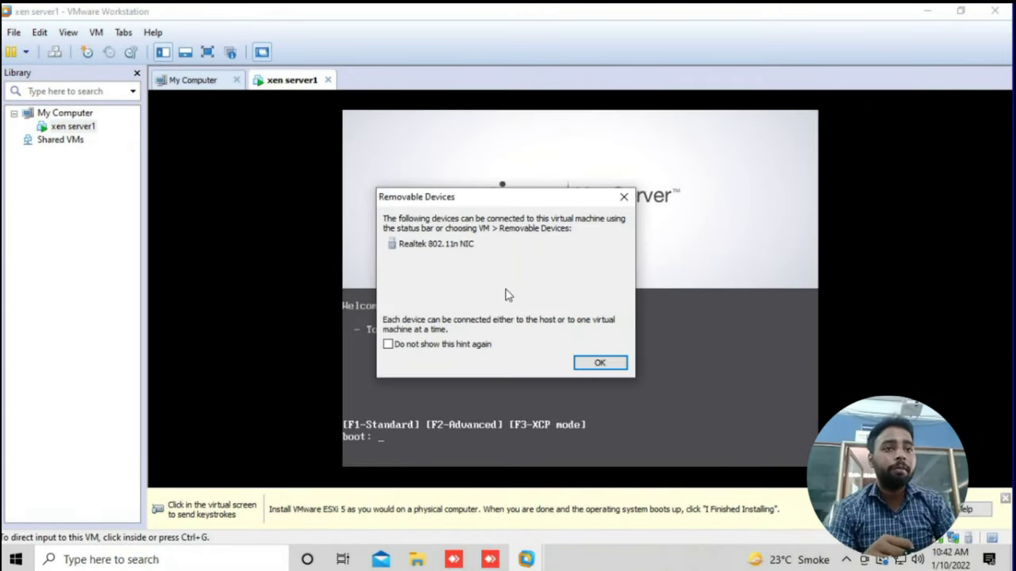
{"action": "key", "text": "Return"}
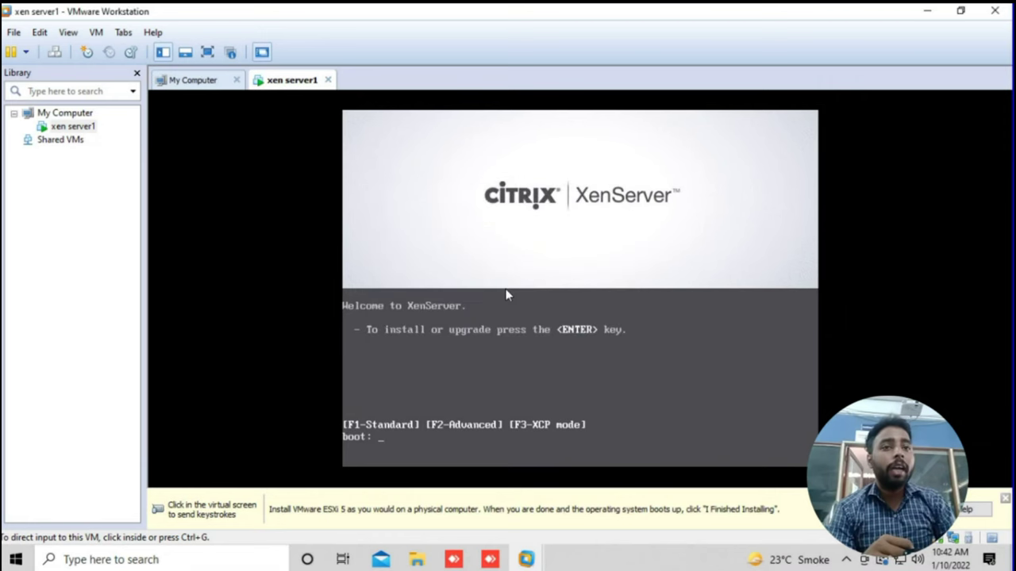
{"action": "key", "text": "Return"}
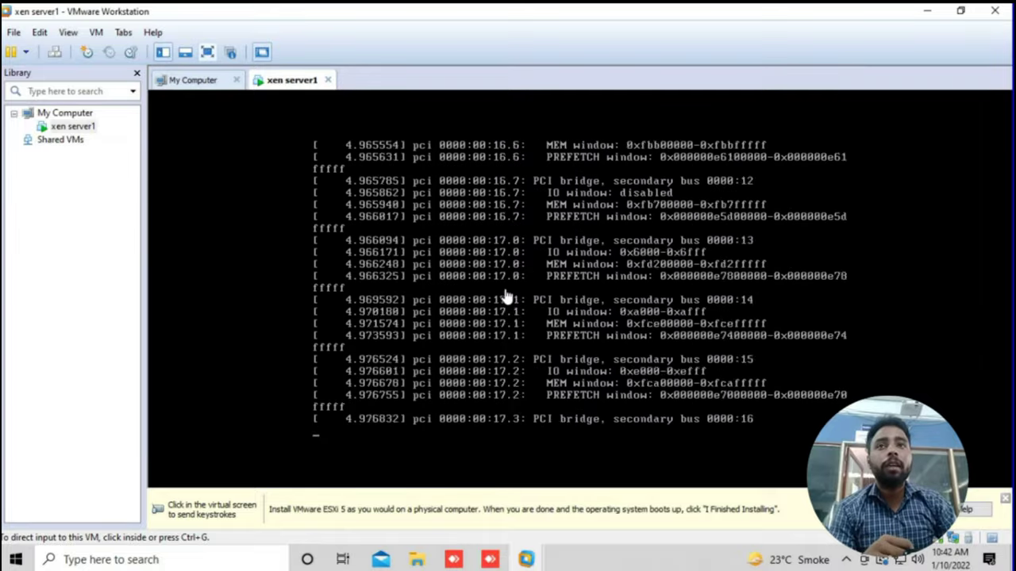
Show the virtual machine in full screen and select the [qwerty] us keymap in the installer.
{"action": "key", "text": "ctrl+alt+Return"}
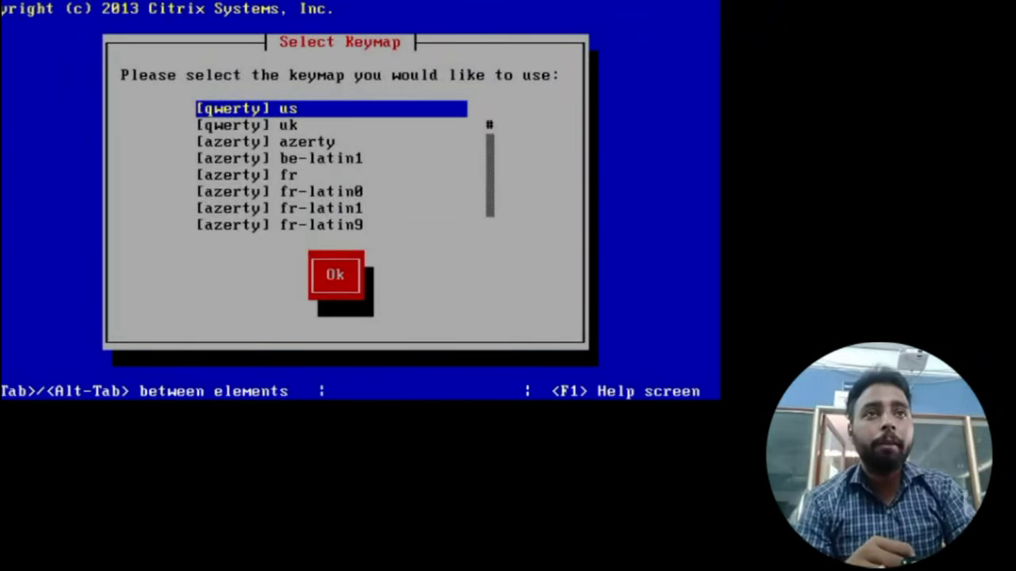
{"action": "key", "text": "Down"}
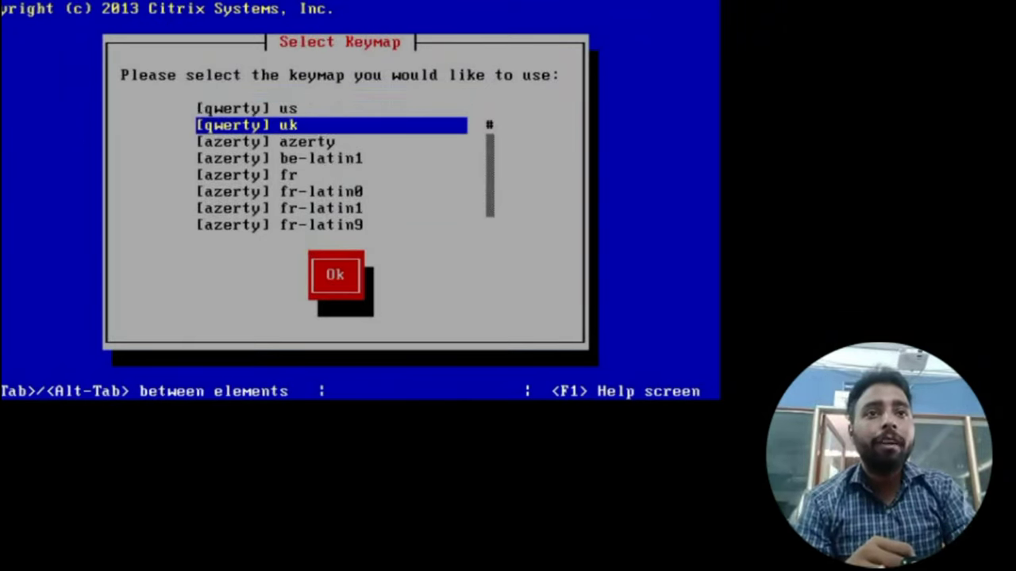
{"action": "key", "text": "Up"}
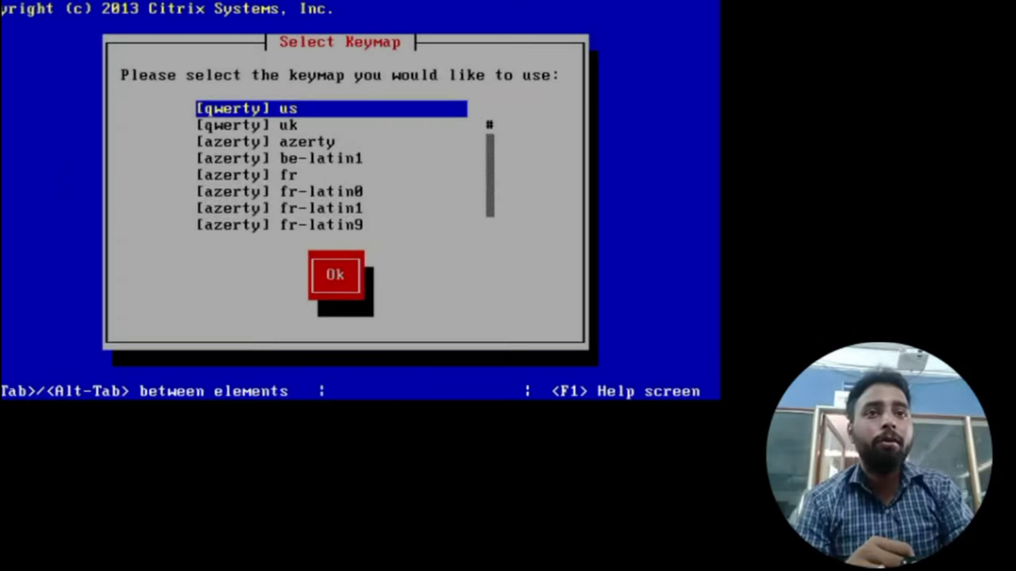